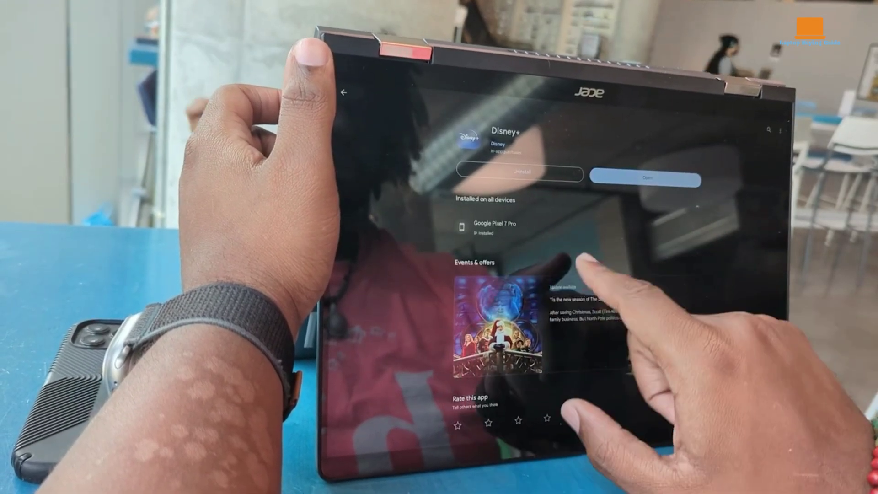
{"action": "scroll", "coordinate": [559, 275], "scroll_direction": "down", "scroll_amount": 3}
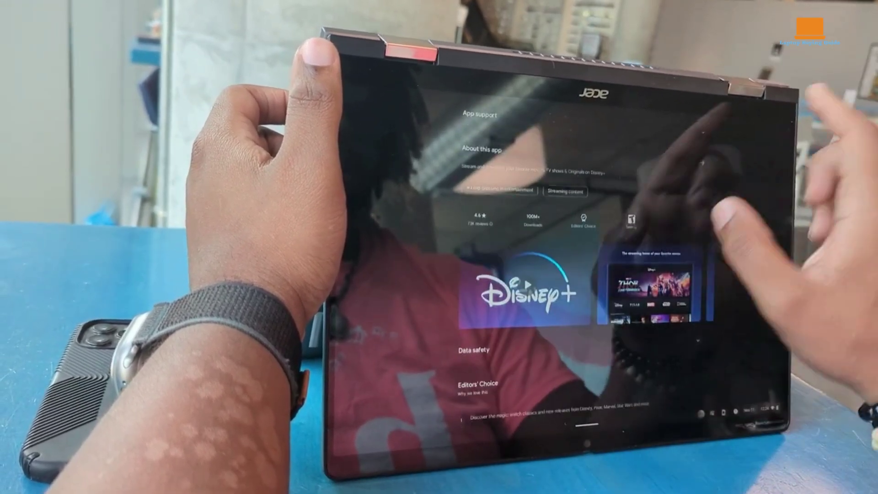